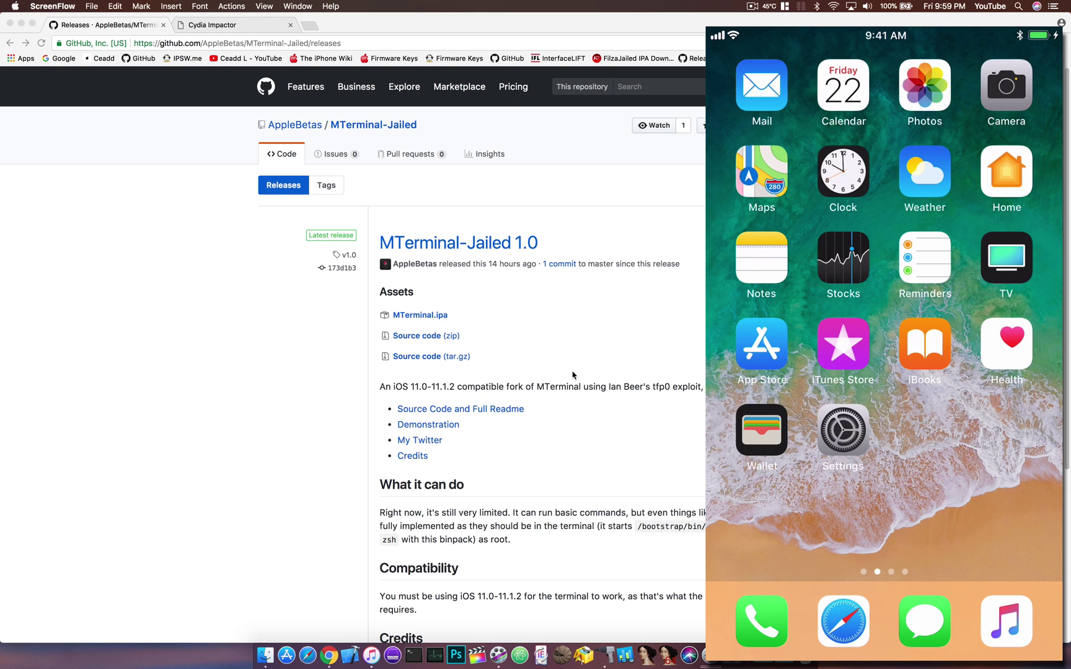
- Download MTerminal.ipa from the MTerminal-Jailed 1.0 releases page and bring Cydia Impactor to the front
{"action": "left_click", "coordinate": [218, 26]}
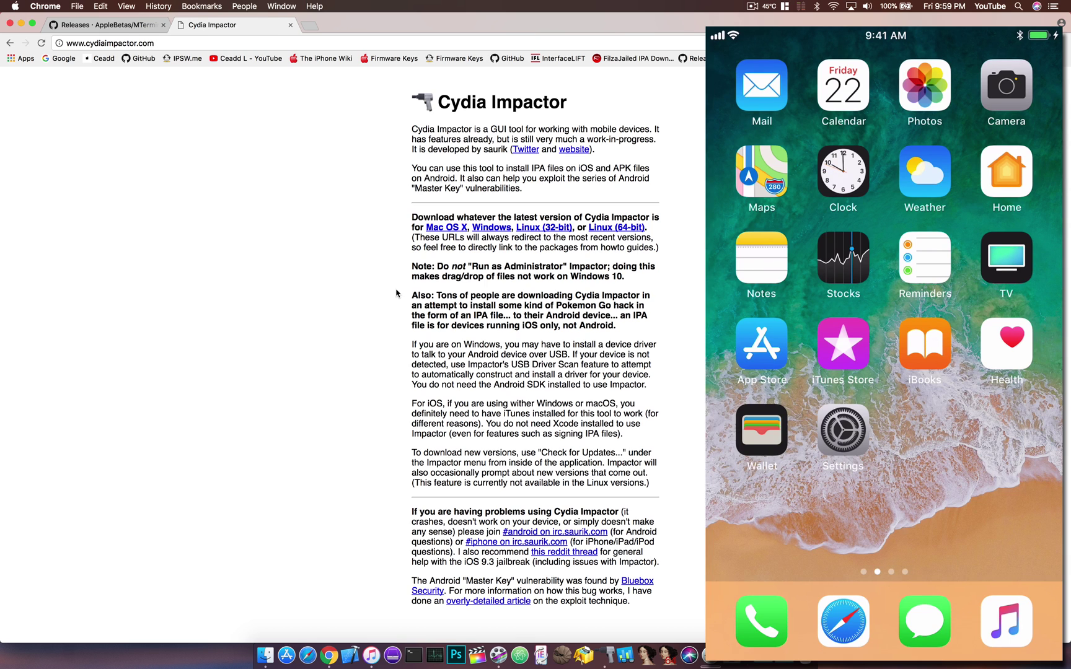
{"action": "left_click", "coordinate": [119, 27]}
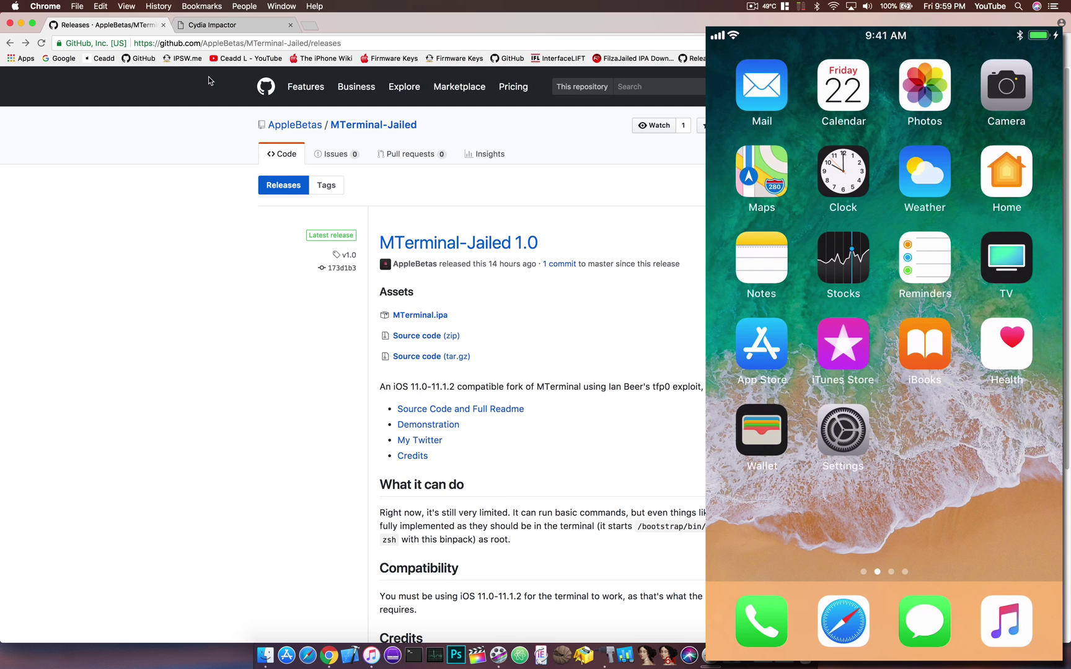
{"action": "left_click", "coordinate": [424, 317]}
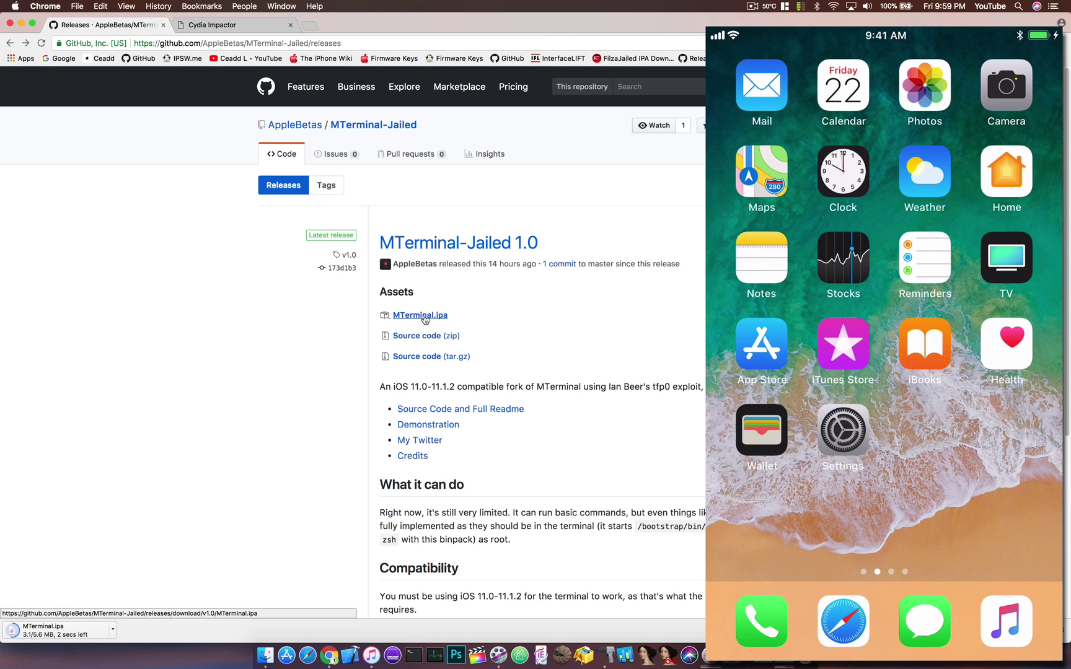
{"action": "left_click", "coordinate": [612, 649]}
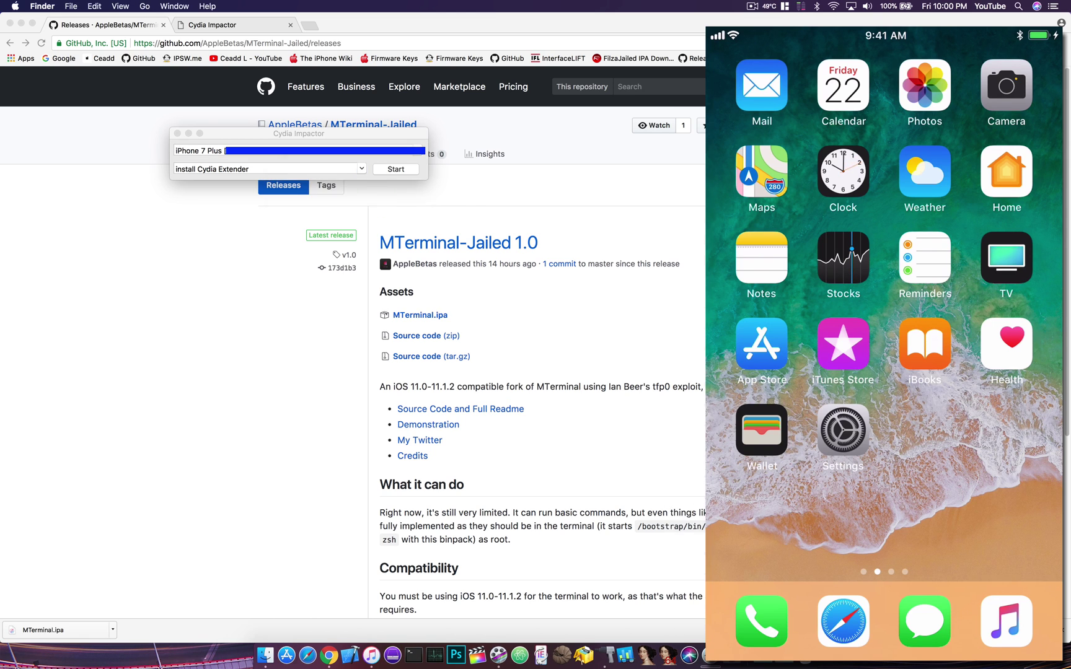
- Drop MTerminal.ipa from the Downloads folder onto Cydia Impactor to sideload it onto the iPhone 7 Plus
{"action": "left_click_drag", "start_coordinate": [395, 166], "coordinate": [388, 227]}
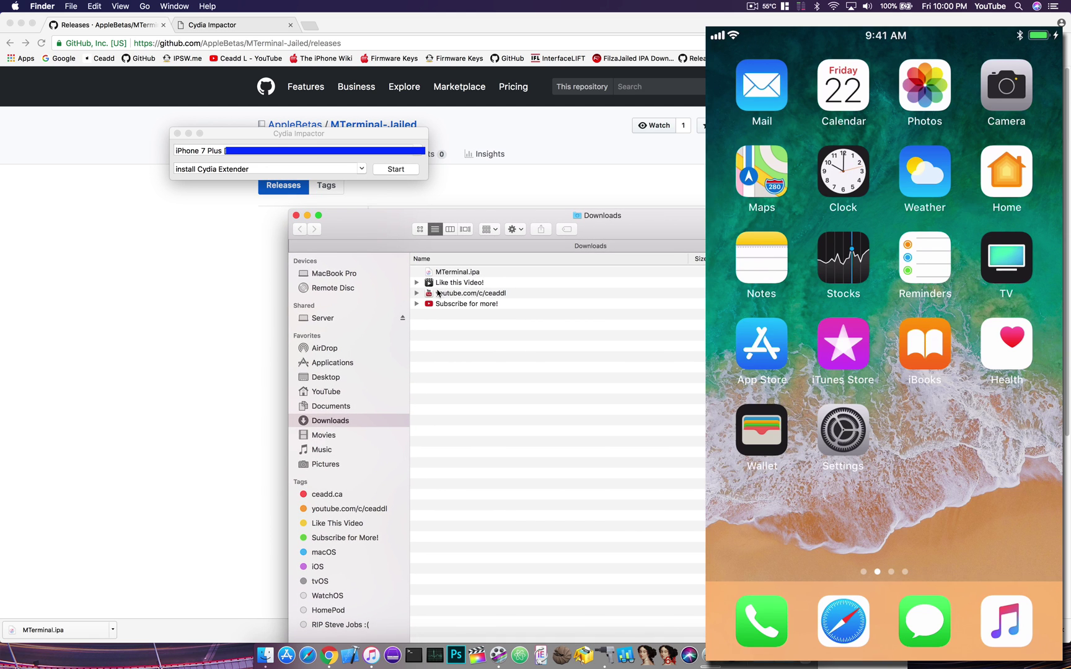
{"action": "left_click_drag", "start_coordinate": [458, 273], "coordinate": [341, 166]}
{"action": "left_click", "coordinate": [310, 139]}
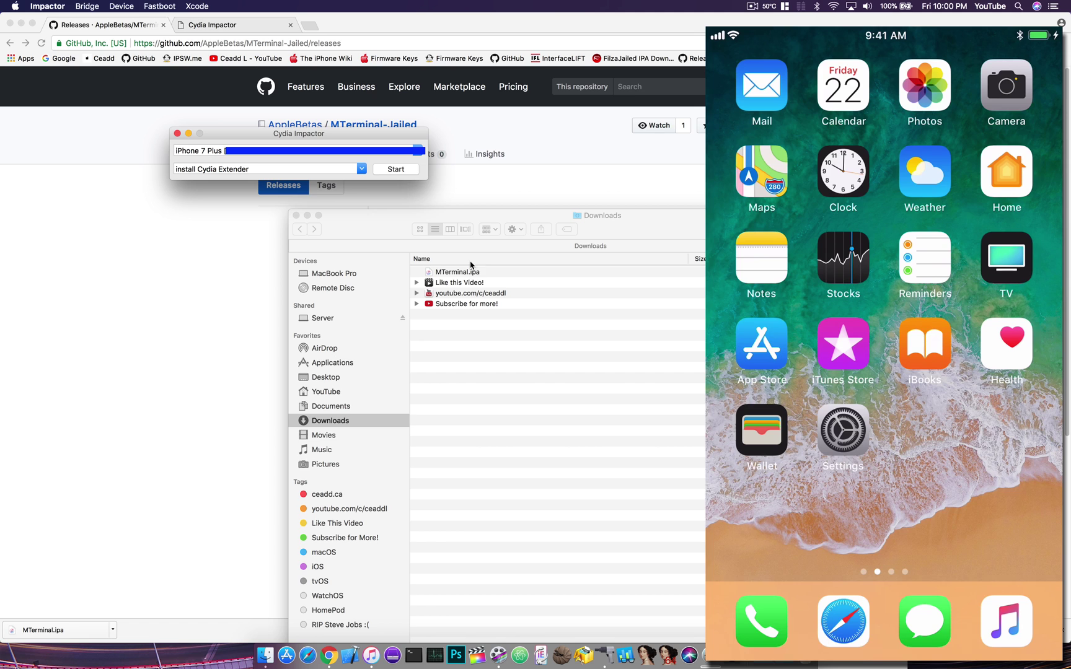
{"action": "left_click_drag", "start_coordinate": [466, 273], "coordinate": [321, 148]}
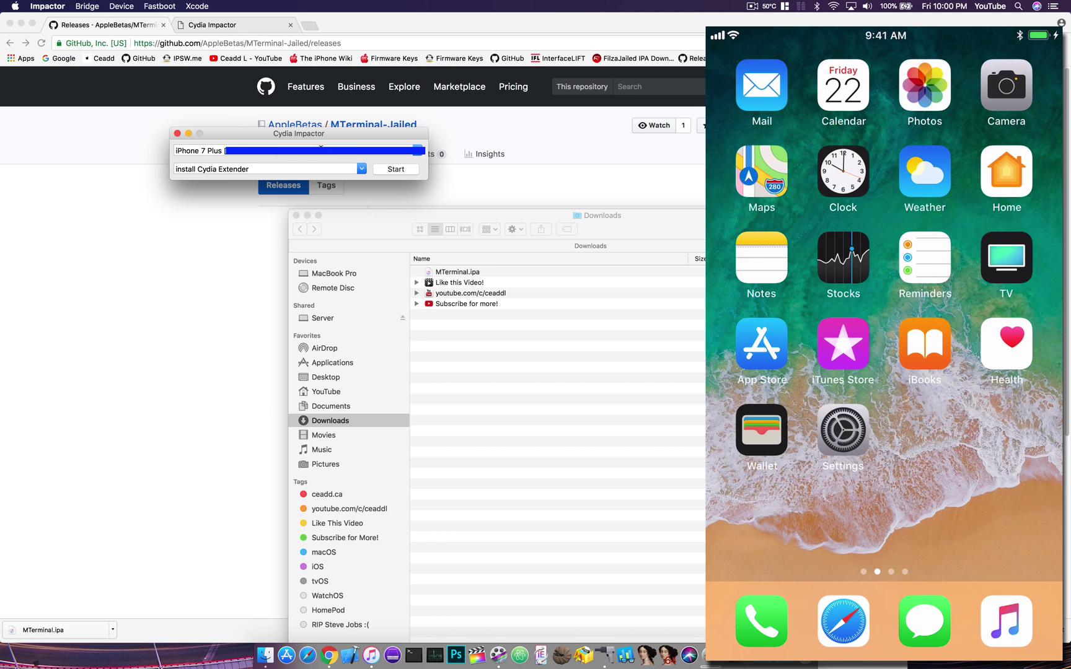
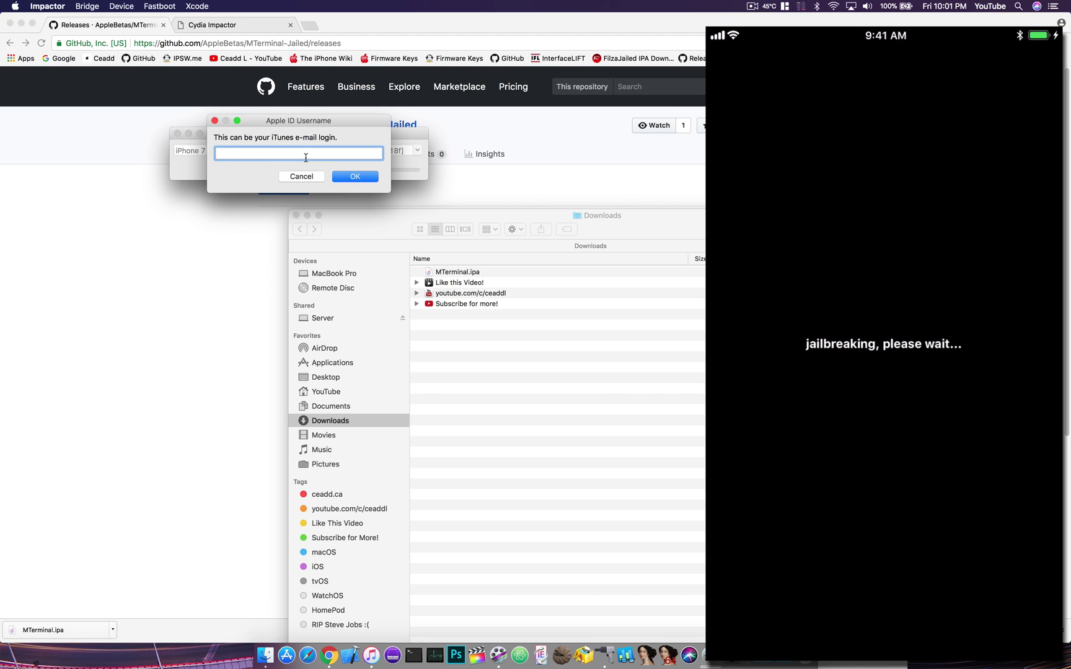
- Download the MTerminal-Jailed repository source from GitHub as MTerminal-Jailed-master.zip
{"action": "left_click", "coordinate": [215, 264]}
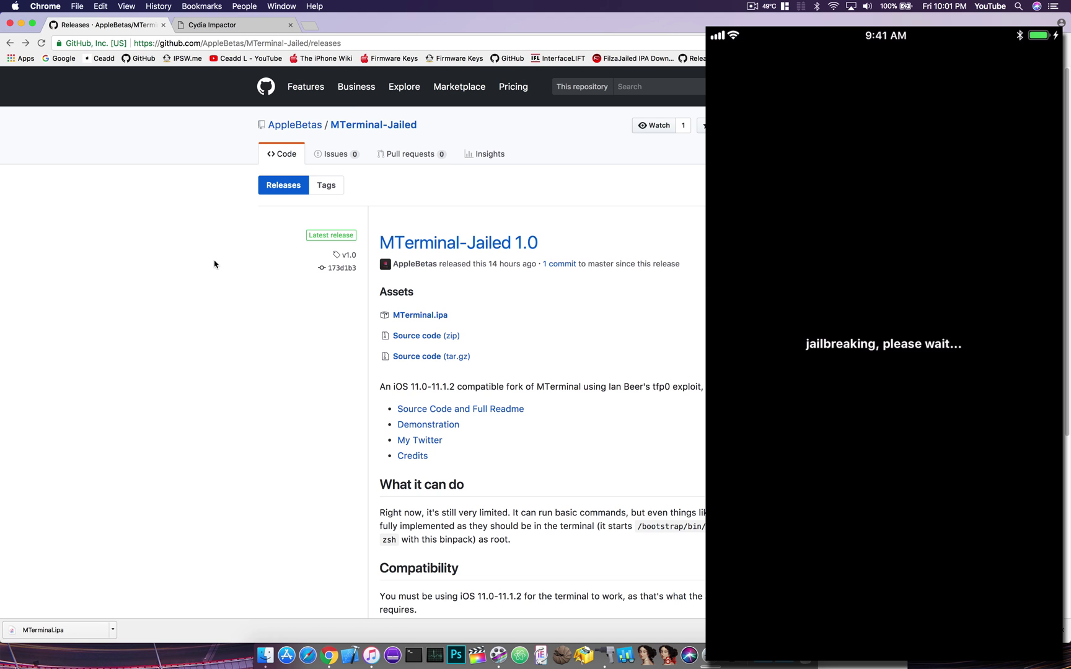
{"action": "left_click", "coordinate": [345, 129]}
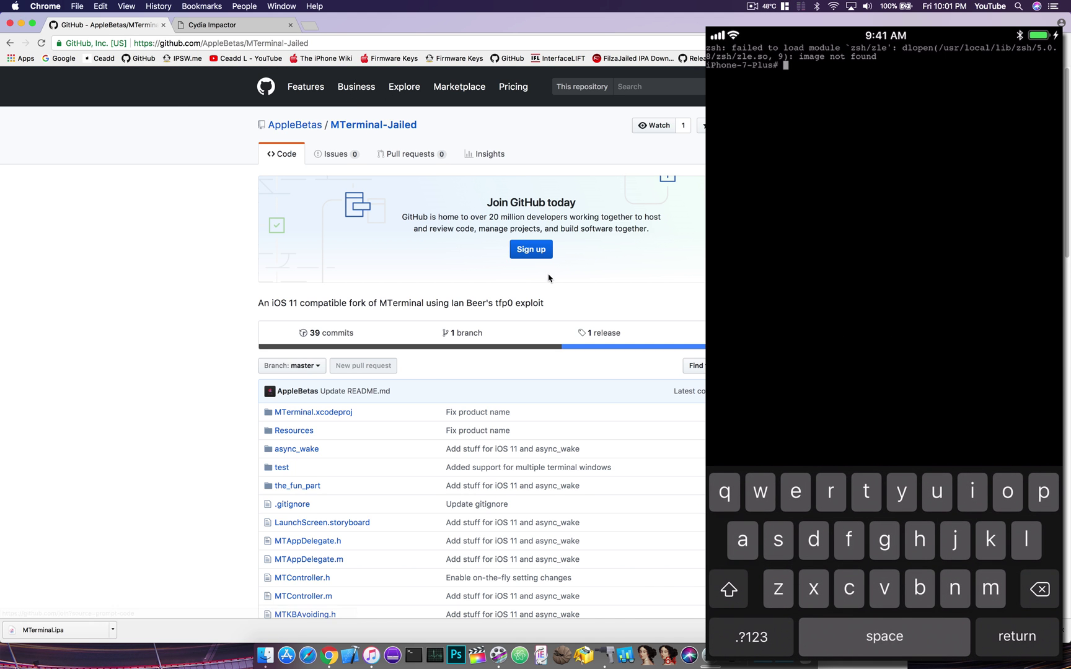
{"action": "left_click", "coordinate": [827, 366]}
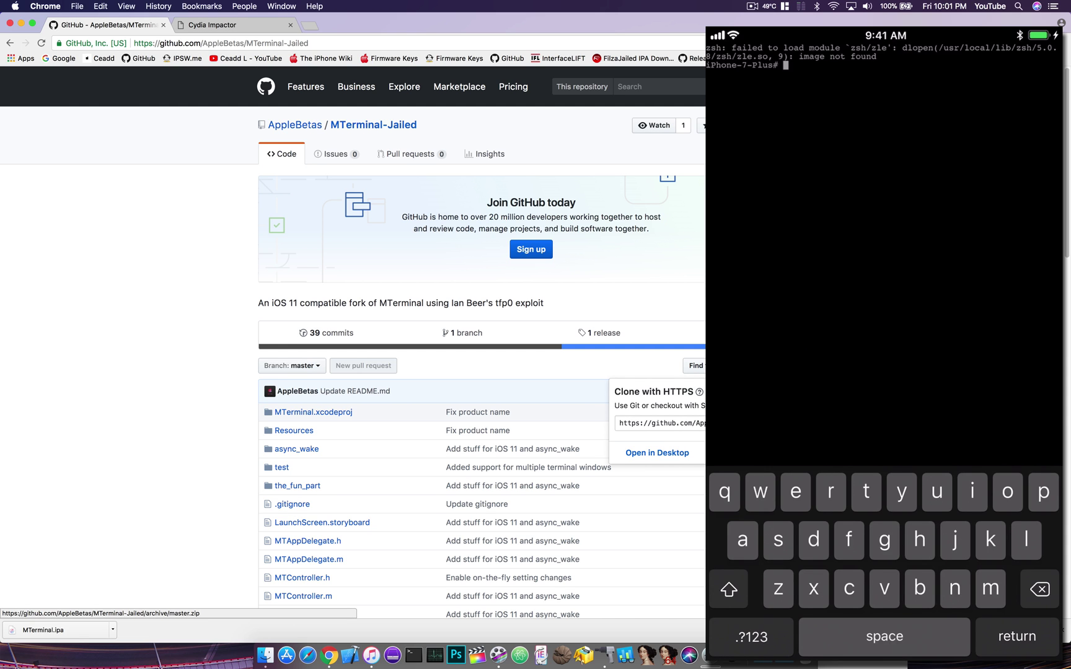
{"action": "left_click", "coordinate": [799, 453]}
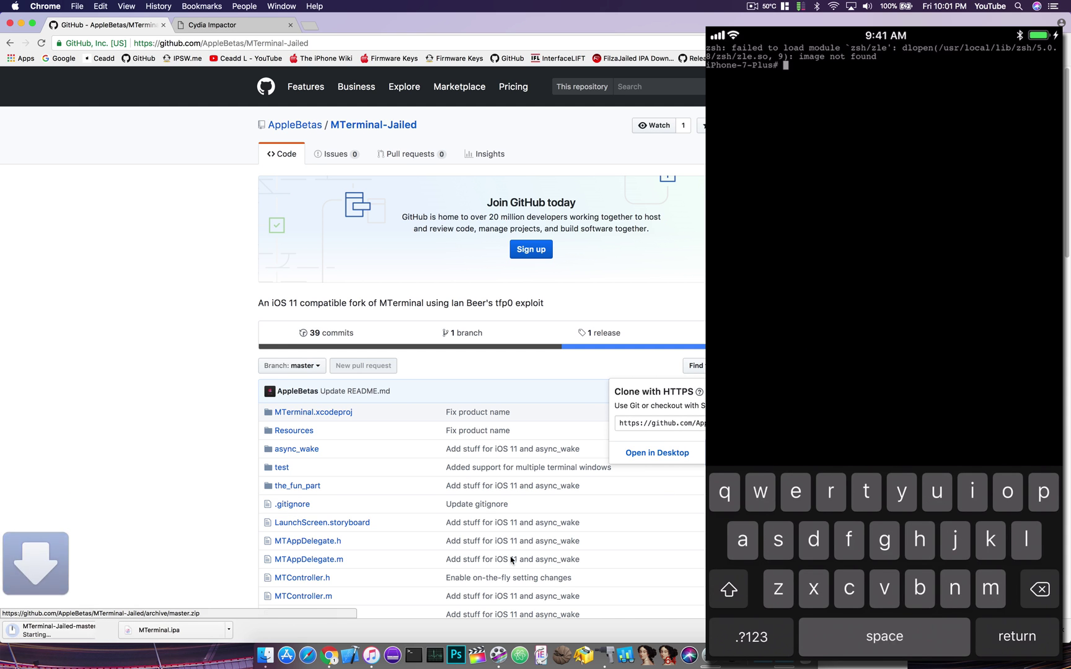
- Extract MTerminal-Jailed-master.zip and open MTerminal.xcodeproj in Xcode, accepting the downloaded-file warning
{"action": "left_click", "coordinate": [69, 631]}
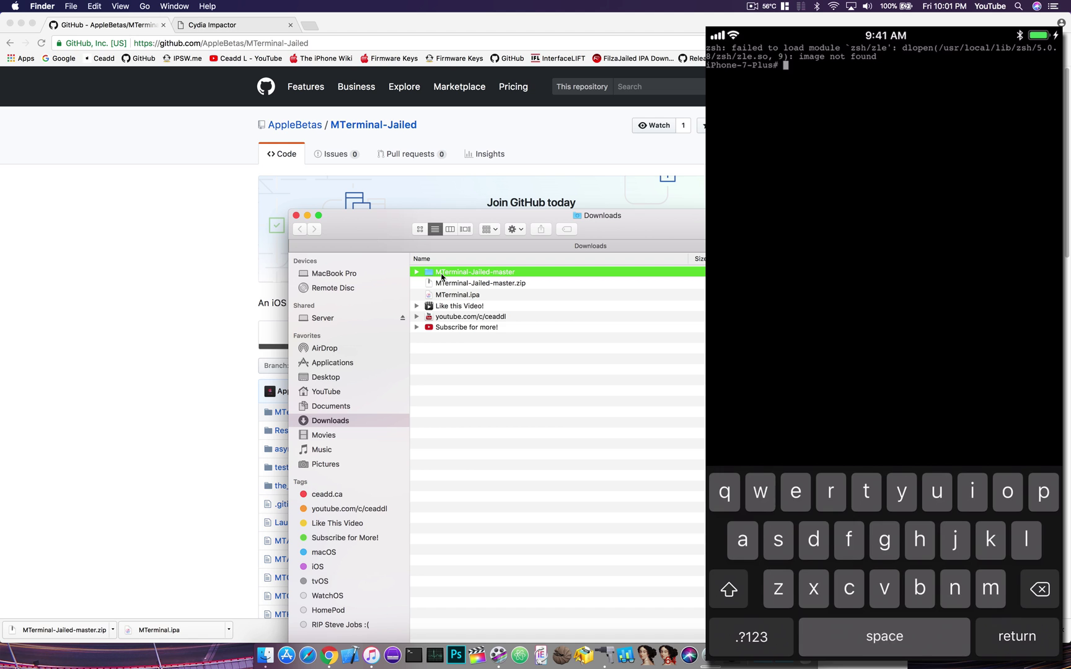
{"action": "left_click", "coordinate": [416, 272]}
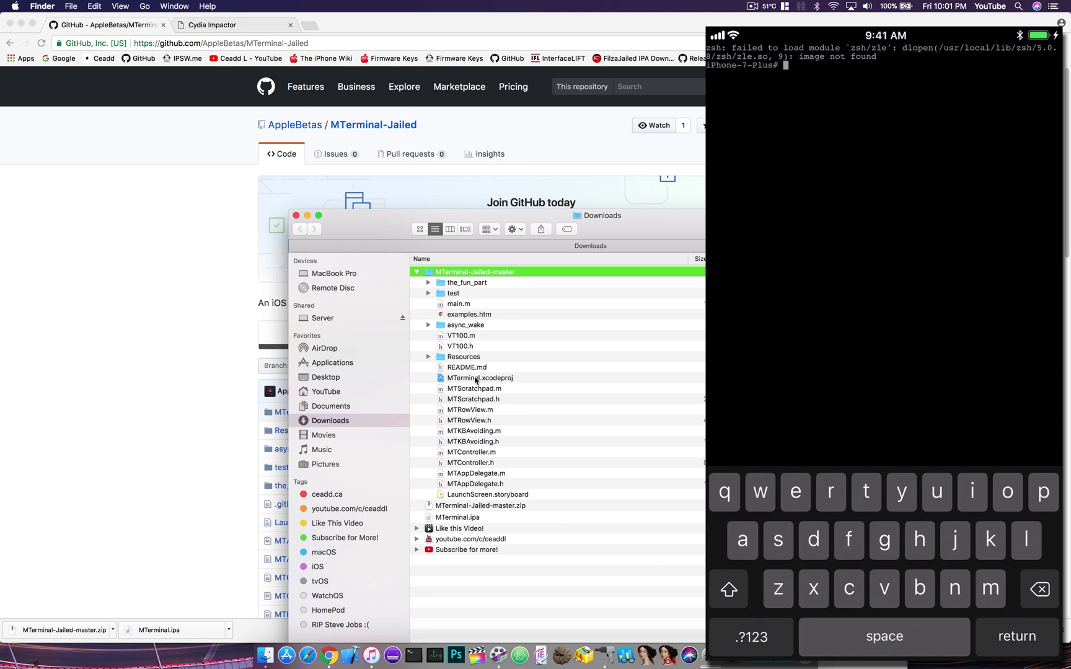
{"action": "double_click", "coordinate": [476, 378]}
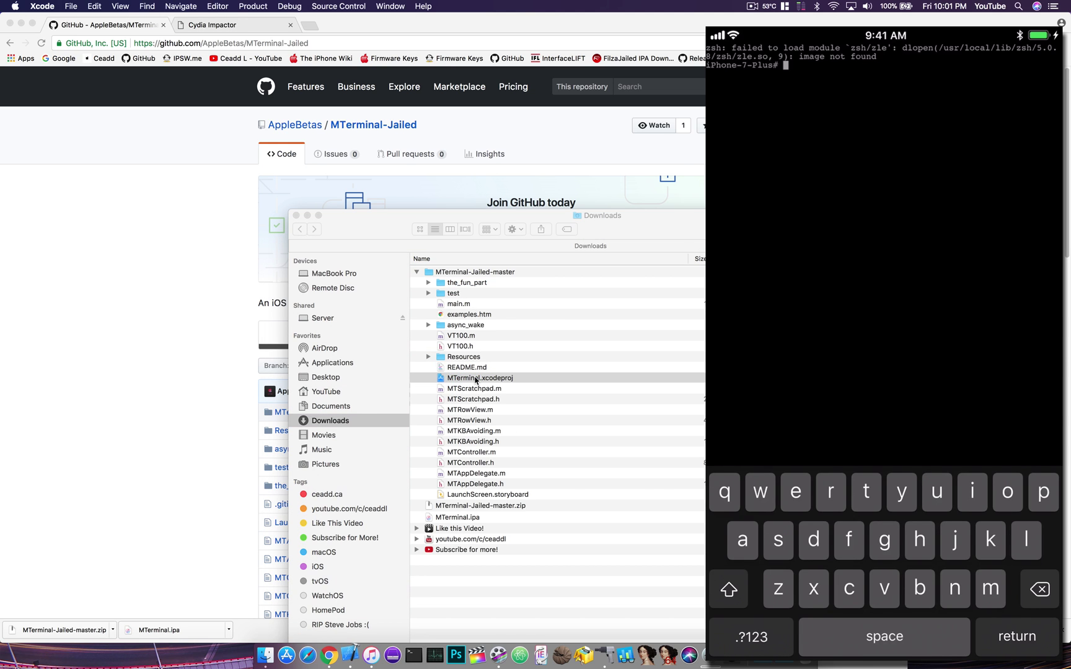
{"action": "left_click", "coordinate": [571, 227]}
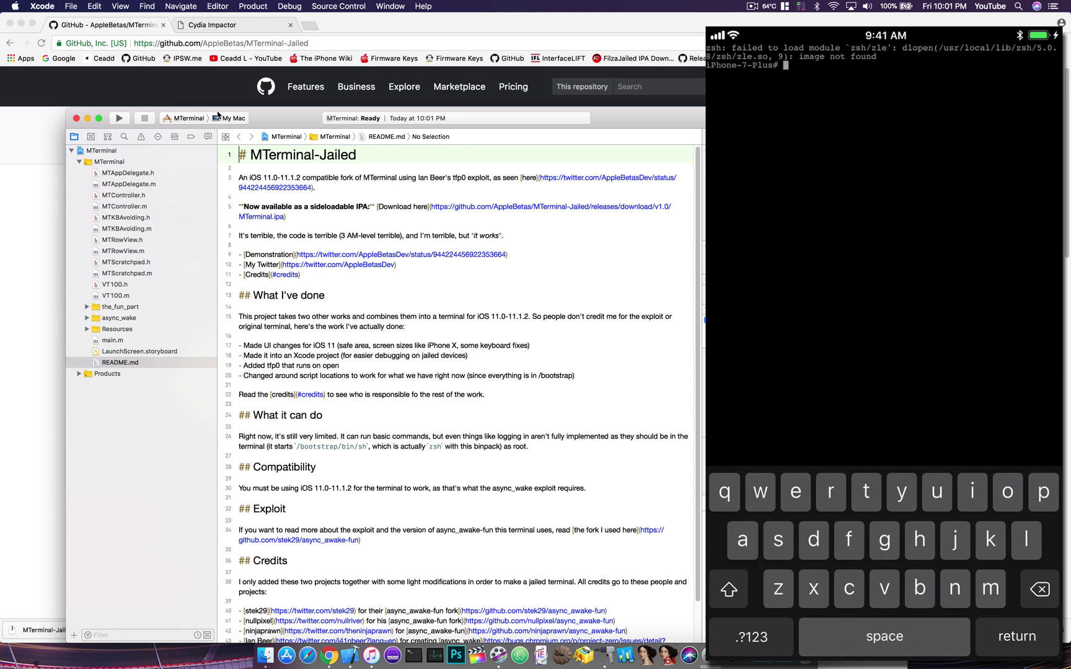
- Select the MTerminal project's general settings and keep iPhone 7 Plus as the run destination
{"action": "left_click_drag", "start_coordinate": [289, 120], "coordinate": [258, 55]}
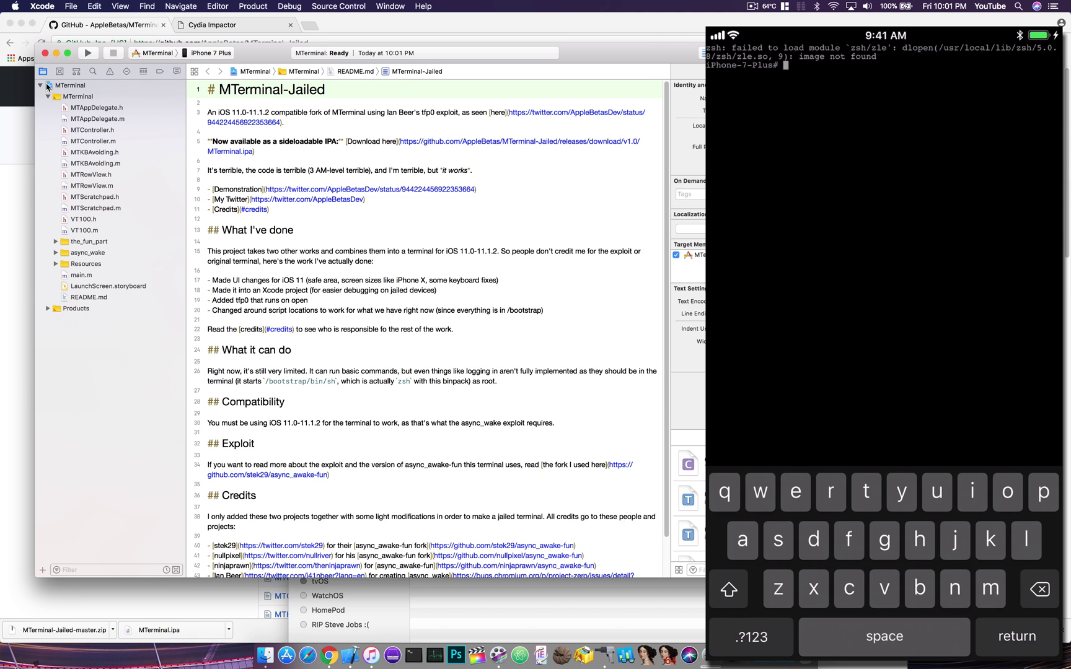
{"action": "left_click", "coordinate": [70, 85]}
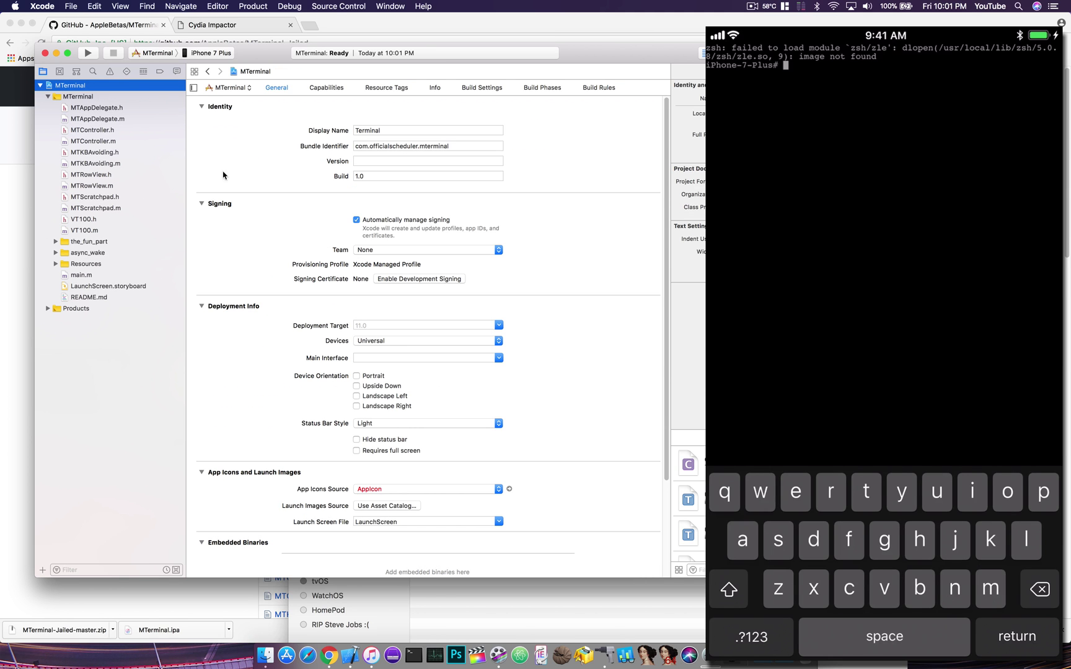
{"action": "left_click", "coordinate": [207, 56]}
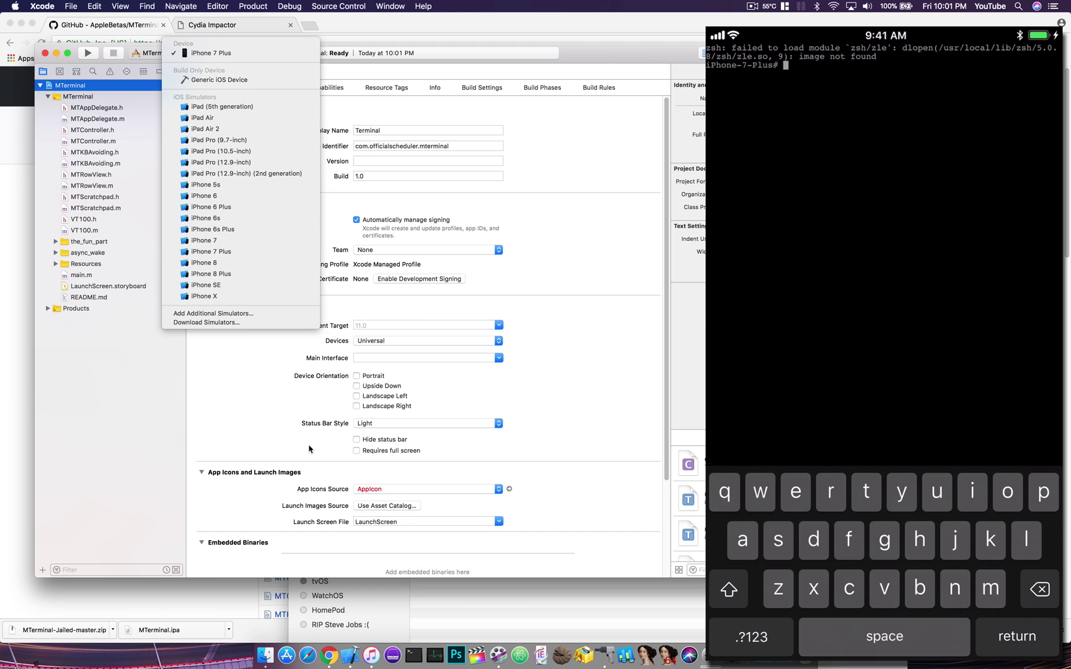
{"action": "left_click", "coordinate": [285, 348]}
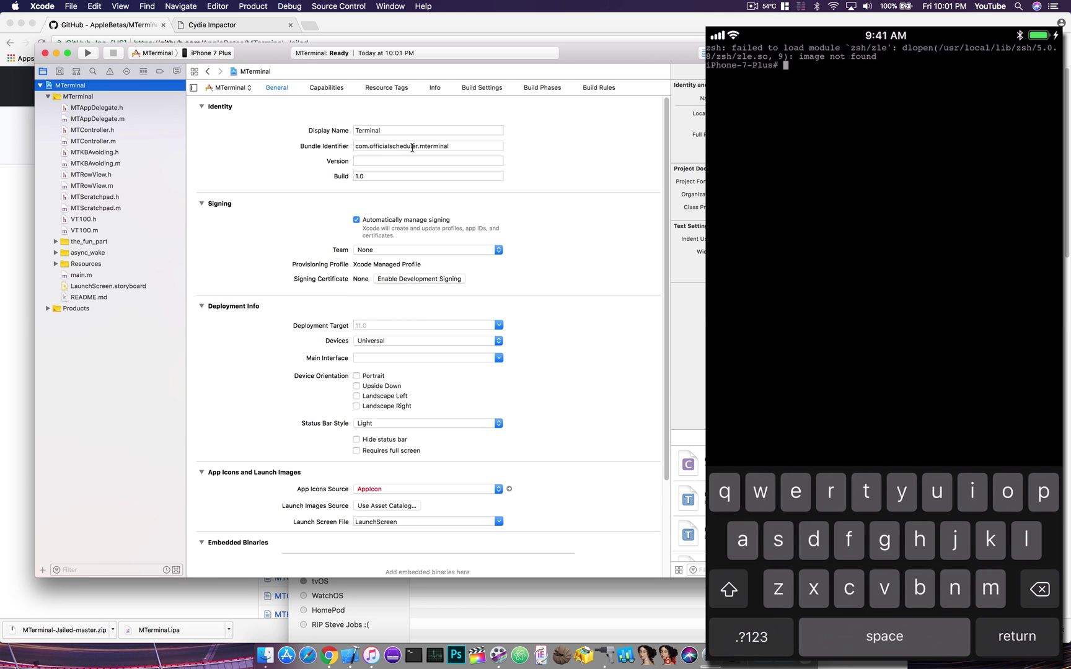
- Change the bundle identifier to com.ceadd.mterminal and enable development signing
{"action": "left_click_drag", "start_coordinate": [414, 147], "coordinate": [370, 147]}
{"action": "type", "text": "ceadd"}
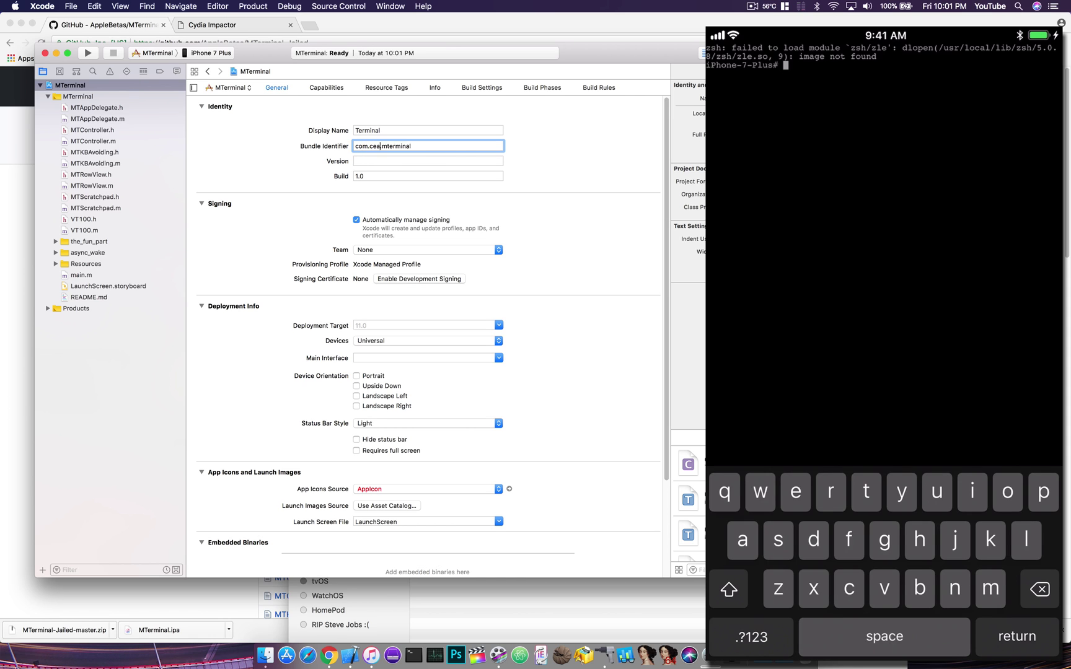
{"action": "left_click", "coordinate": [407, 282]}
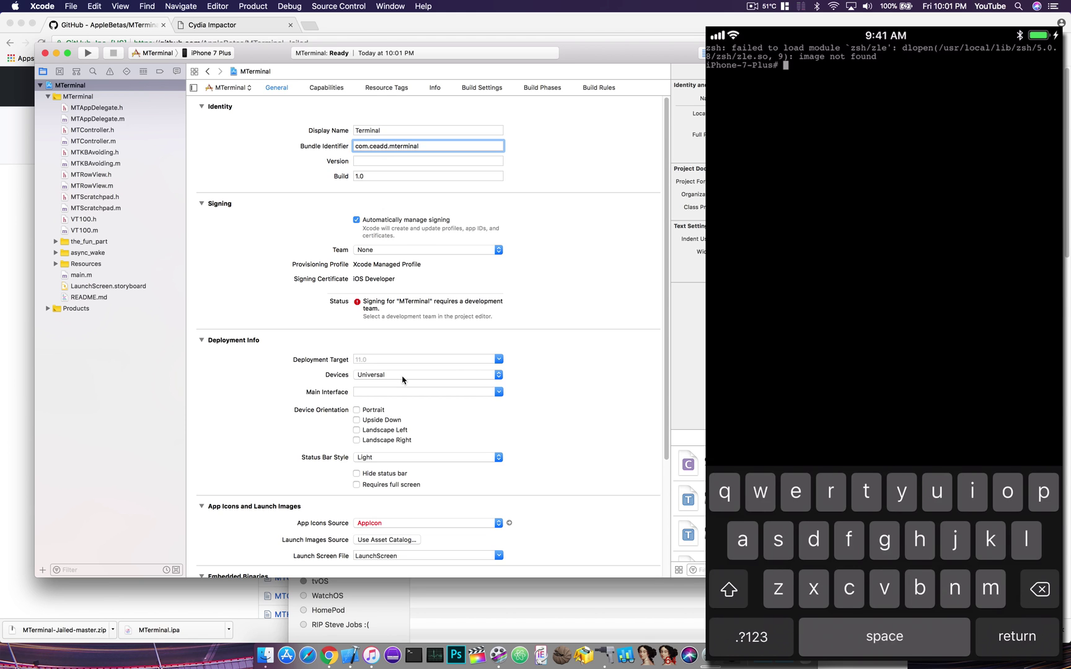
{"action": "left_click", "coordinate": [88, 287]}
- View LaunchScreen.storyboard, then close the MTerminal Xcode project window
{"action": "left_click", "coordinate": [88, 287]}
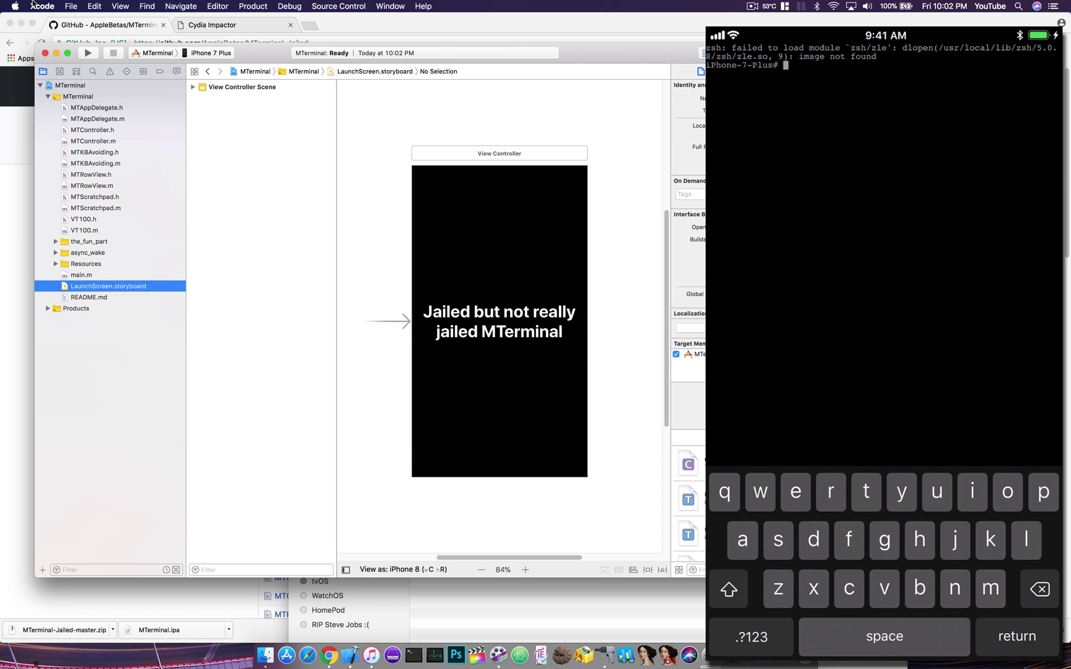
{"action": "left_click", "coordinate": [44, 53]}
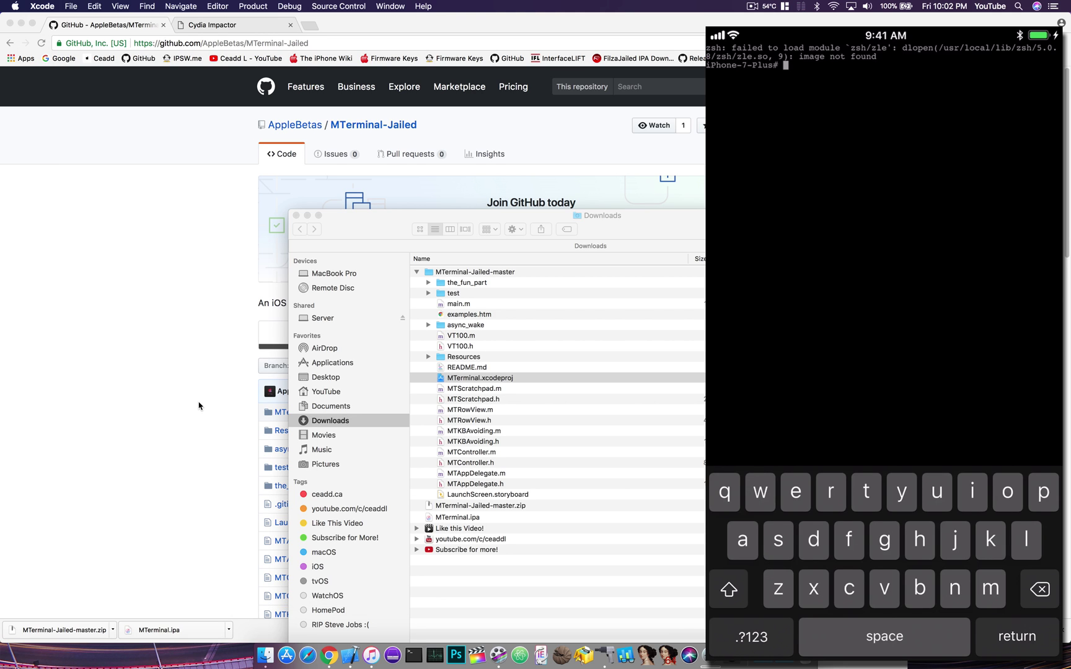
- In the iPhone terminal, run cd /, ls, ls -a and uname -a to show Darwin 17.2.0
{"action": "type", "text": "cd /"}
{"action": "key", "text": "Return"}
{"action": "type", "text": "ls"}
{"action": "key", "text": "Return"}
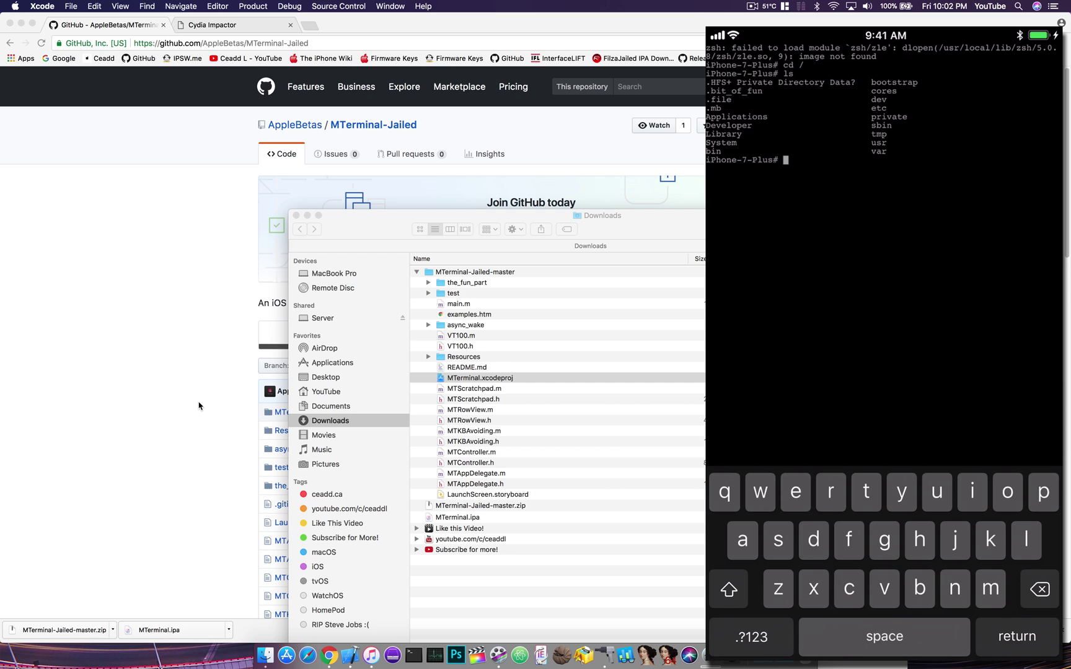
{"action": "type", "text": "ls "}
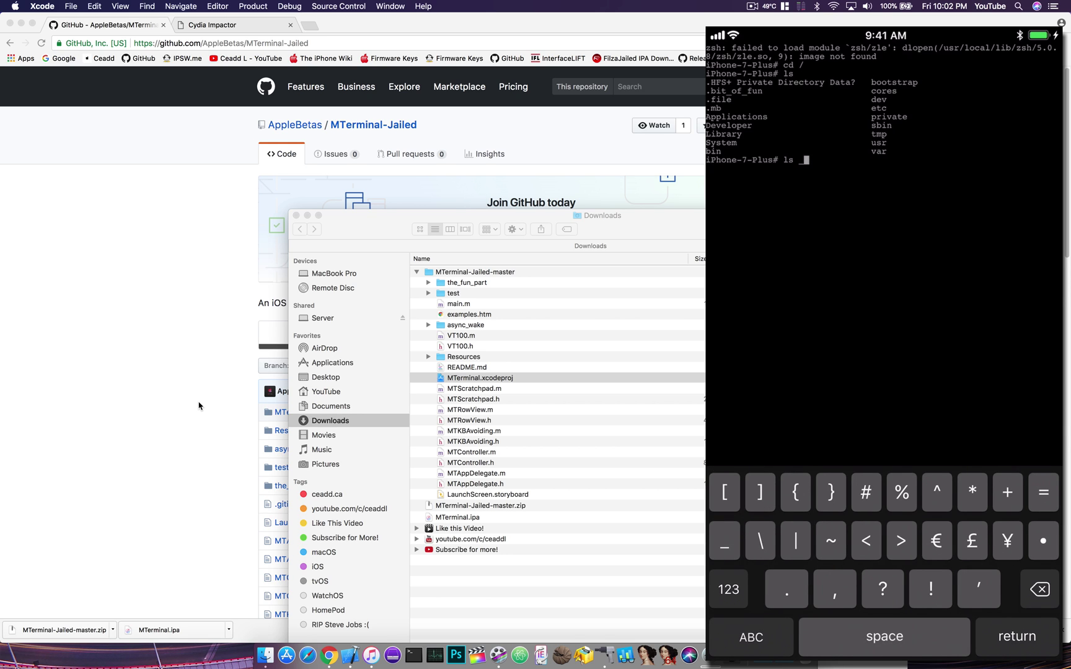
{"action": "type", "text": "-a"}
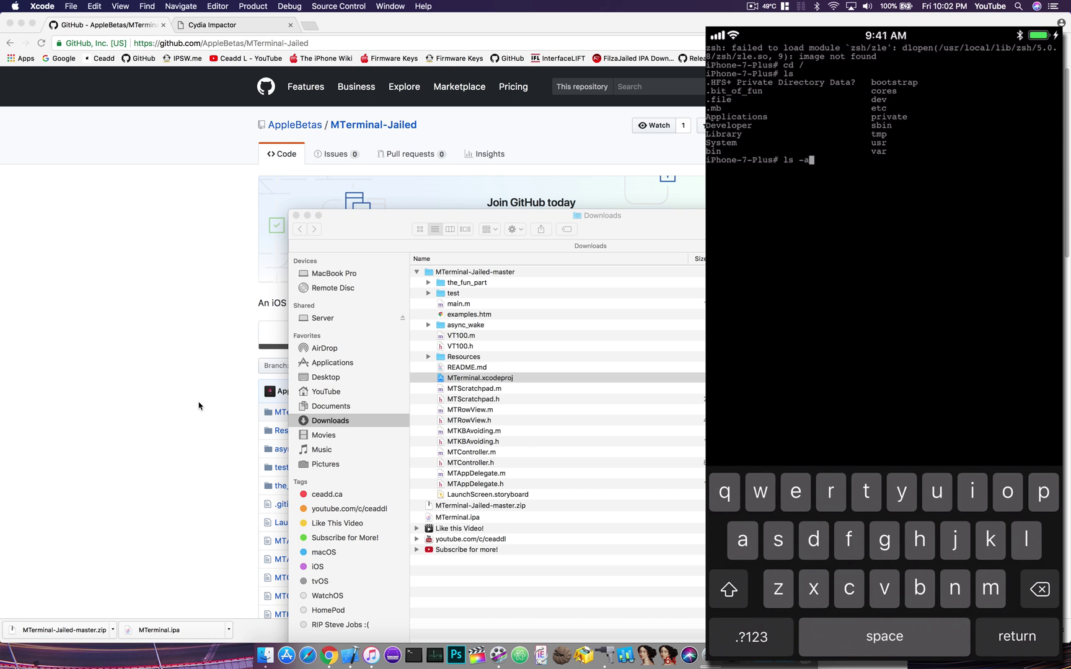
{"action": "key", "text": "Return"}
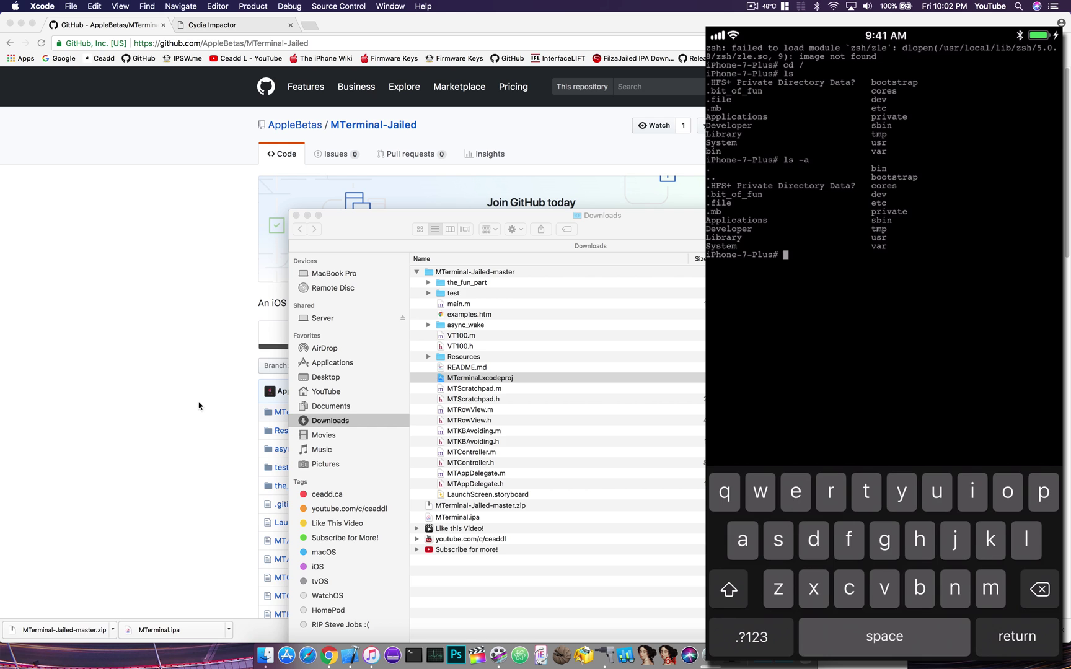
{"action": "type", "text": "uname "}
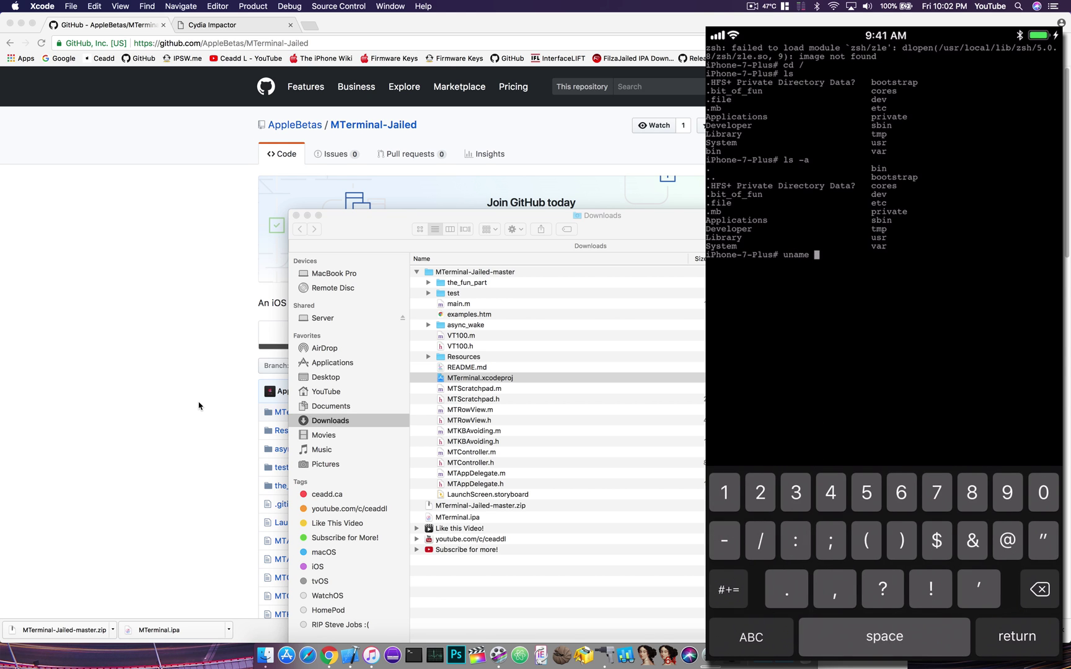
{"action": "type", "text": "-a"}
{"action": "key", "text": "Return"}
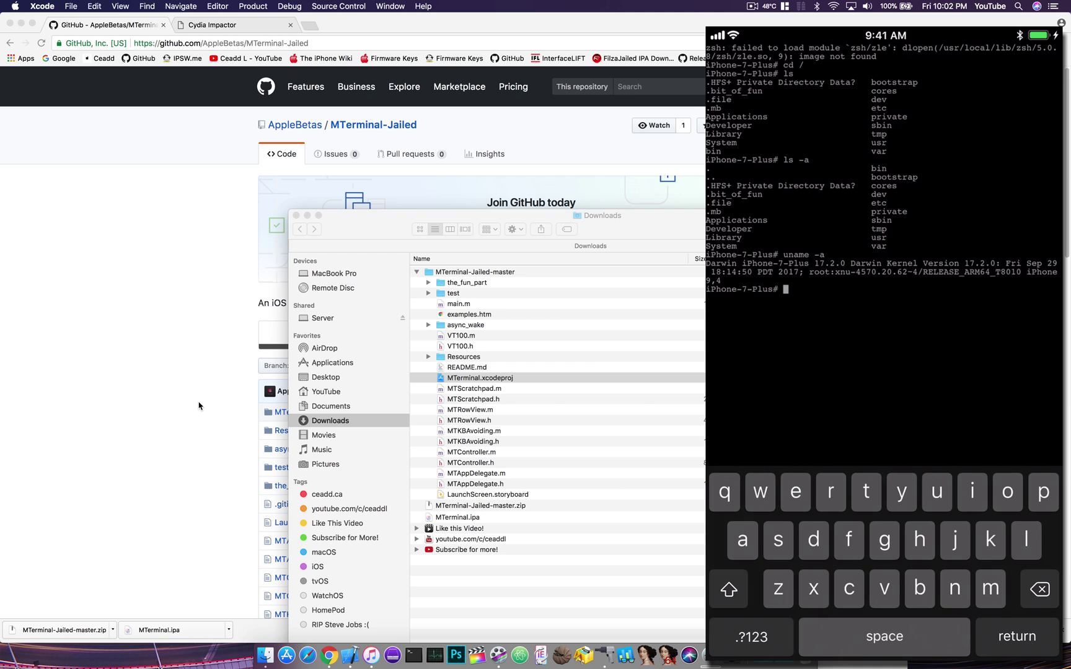